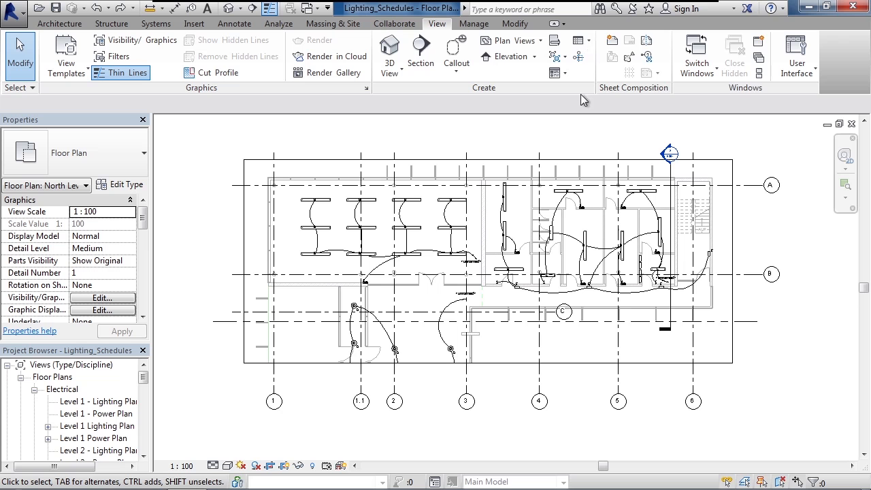
# Create a new building component schedule for the Lighting Fixtures category using the Electrical filter list
pyautogui.click(589, 41)
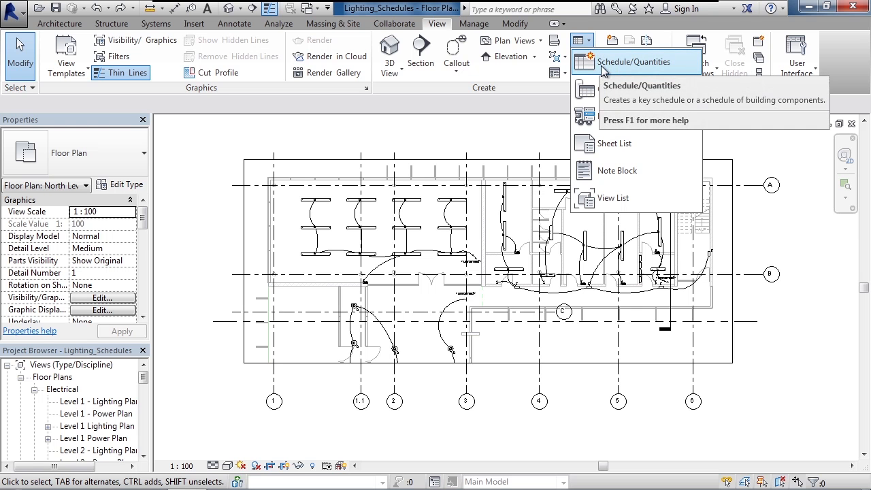
pyautogui.click(602, 67)
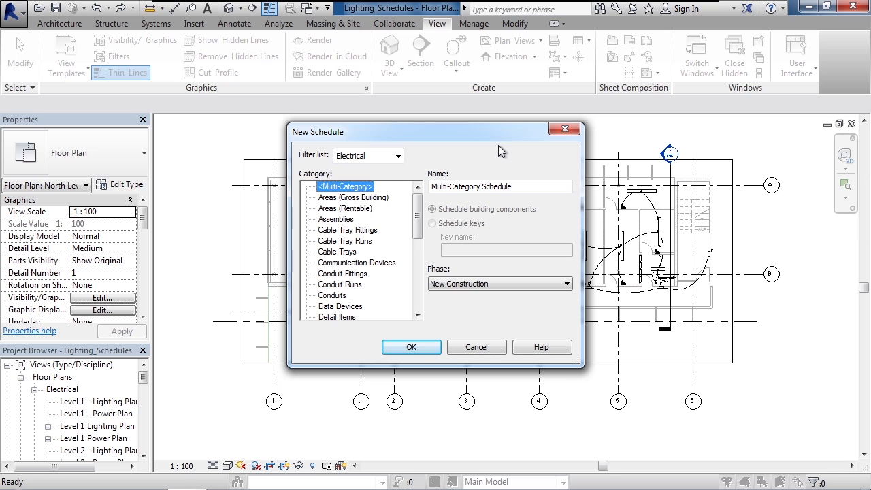
pyautogui.click(398, 157)
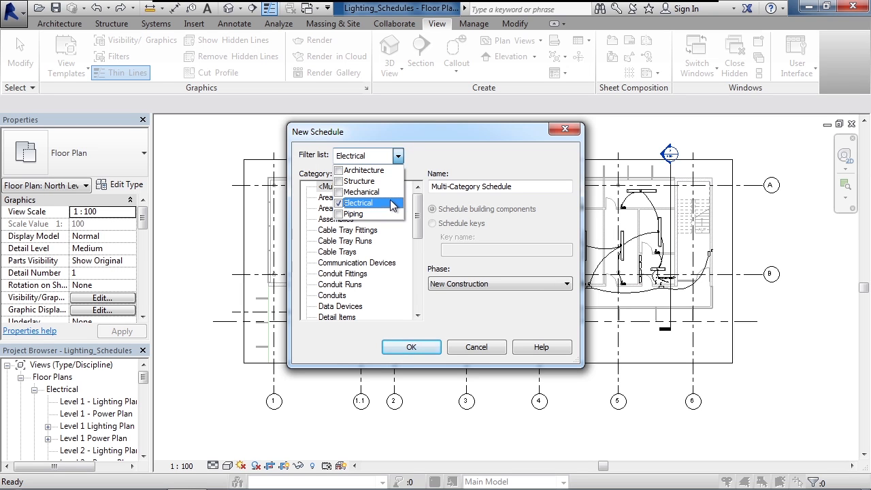
pyautogui.click(439, 172)
pyautogui.moveTo(420, 225); pyautogui.dragTo(420, 272)
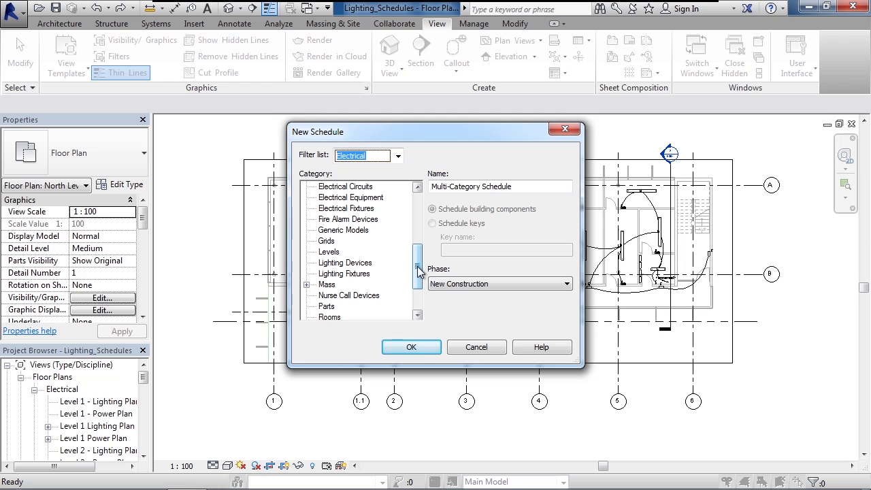
pyautogui.click(365, 278)
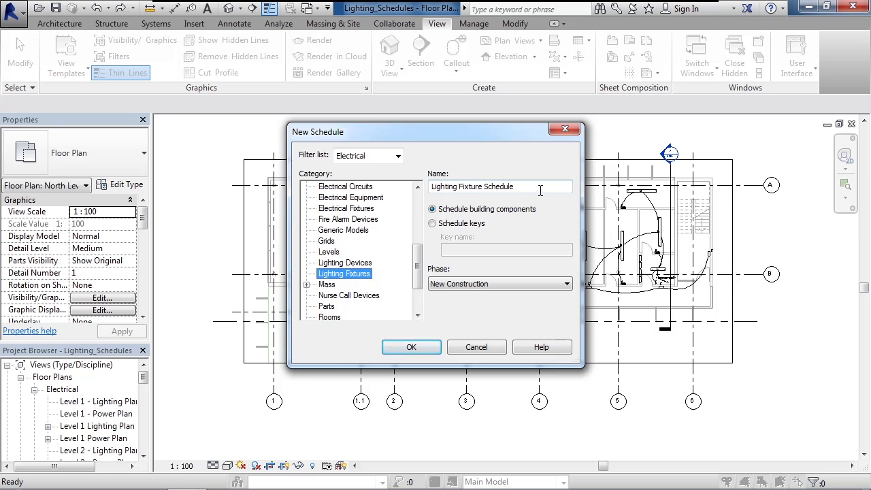
pyautogui.click(408, 350)
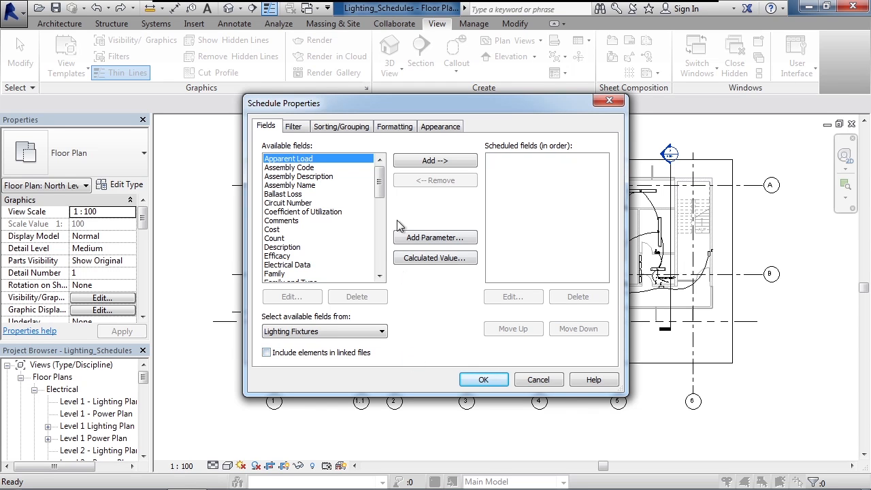
# Add the Family and Type and Panel fields to the schedule, without Phase Created
pyautogui.moveTo(382, 193); pyautogui.dragTo(382, 203)
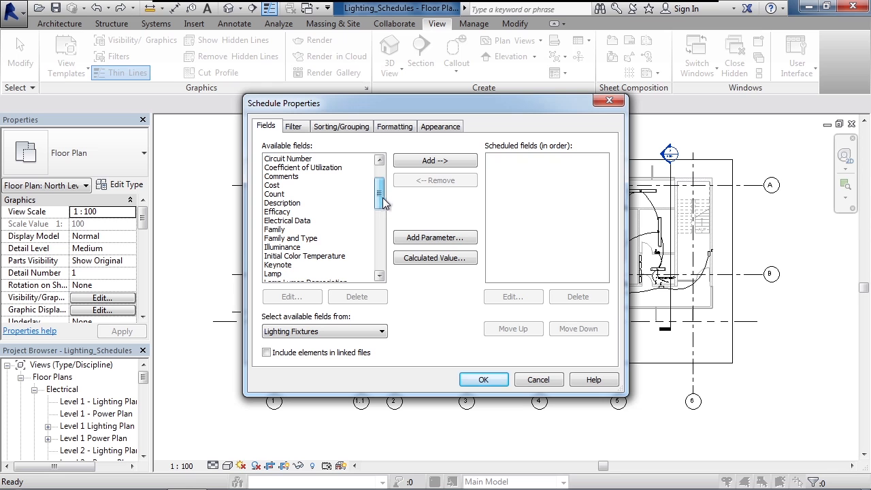
pyautogui.click(305, 239)
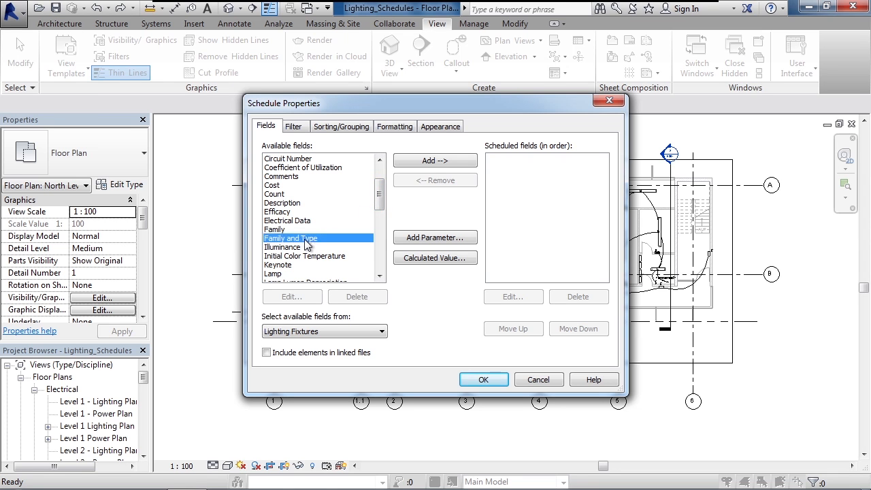
pyautogui.click(434, 163)
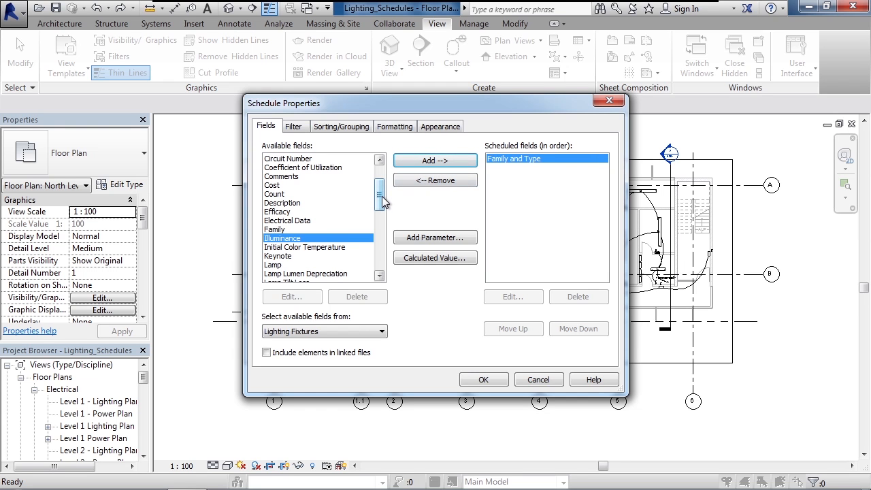
pyautogui.moveTo(382, 203); pyautogui.dragTo(382, 232)
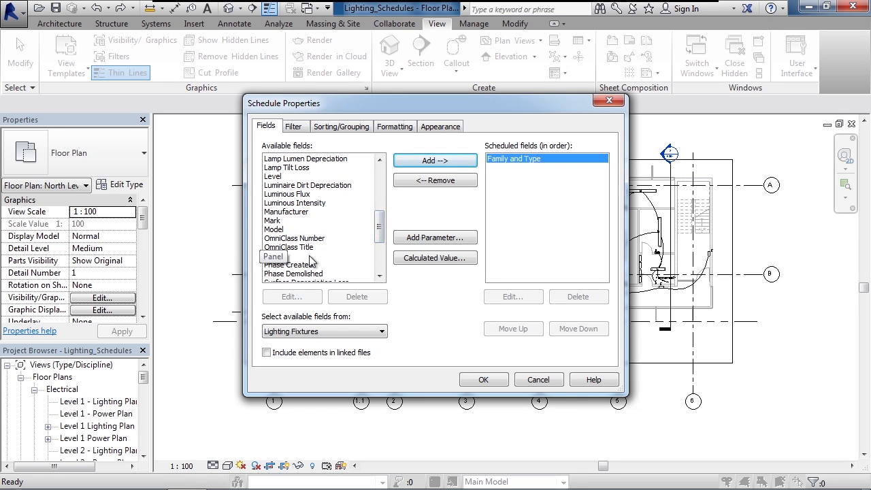
pyautogui.click(276, 256)
pyautogui.click(446, 166)
pyautogui.click(444, 166)
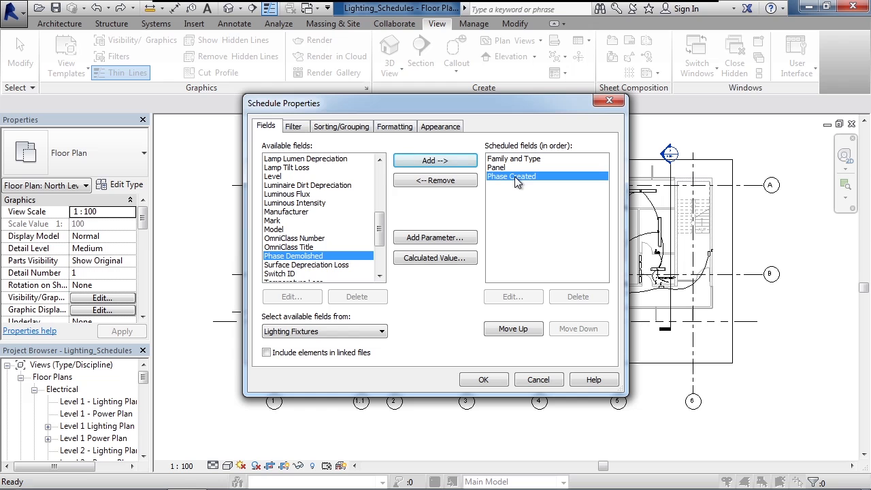
pyautogui.click(457, 182)
# Add the Circuit Number, Model, Manufacturer and Cost fields to the schedule in that order
pyautogui.moveTo(383, 228); pyautogui.dragTo(383, 180)
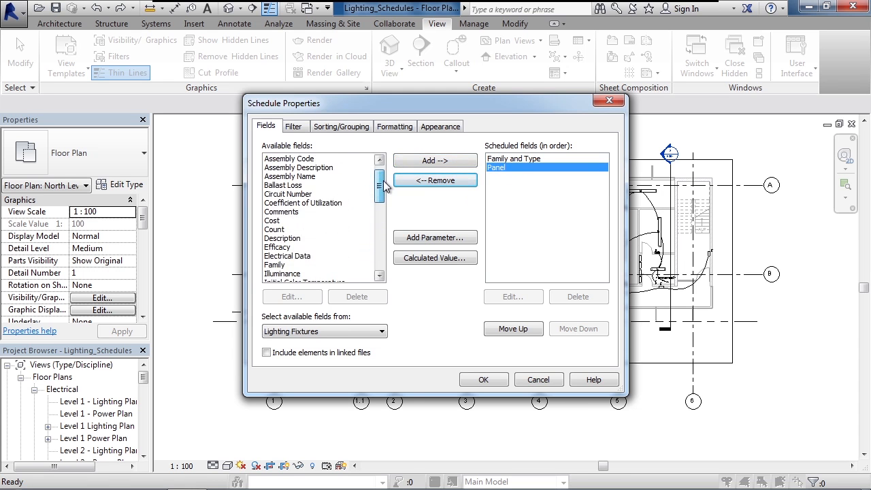
pyautogui.click(316, 194)
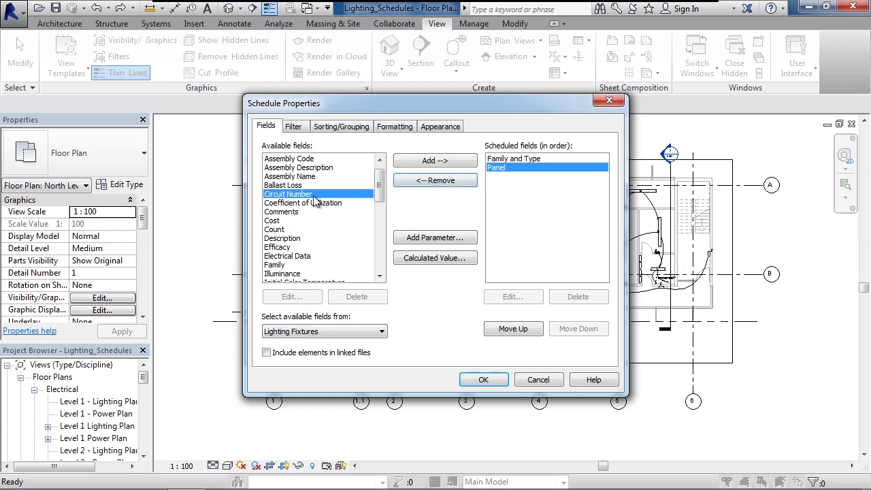
pyautogui.click(455, 164)
pyautogui.moveTo(384, 193); pyautogui.dragTo(390, 230)
pyautogui.click(293, 247)
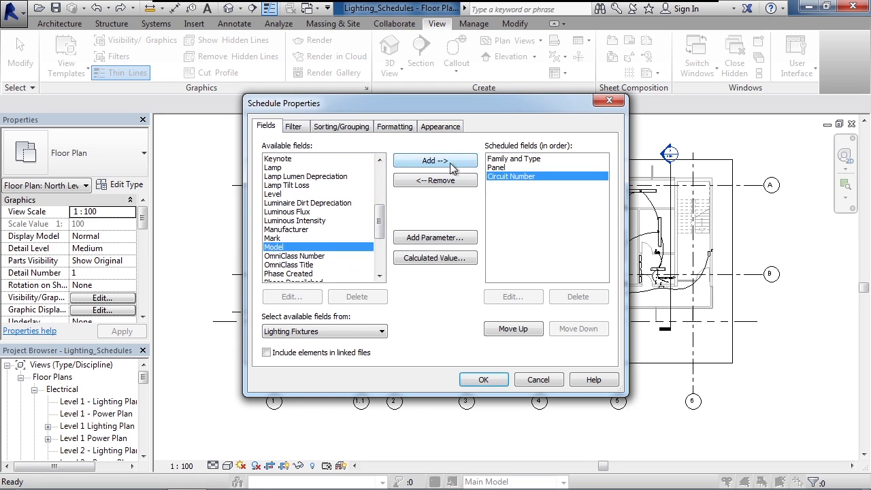
pyautogui.click(444, 165)
pyautogui.click(319, 230)
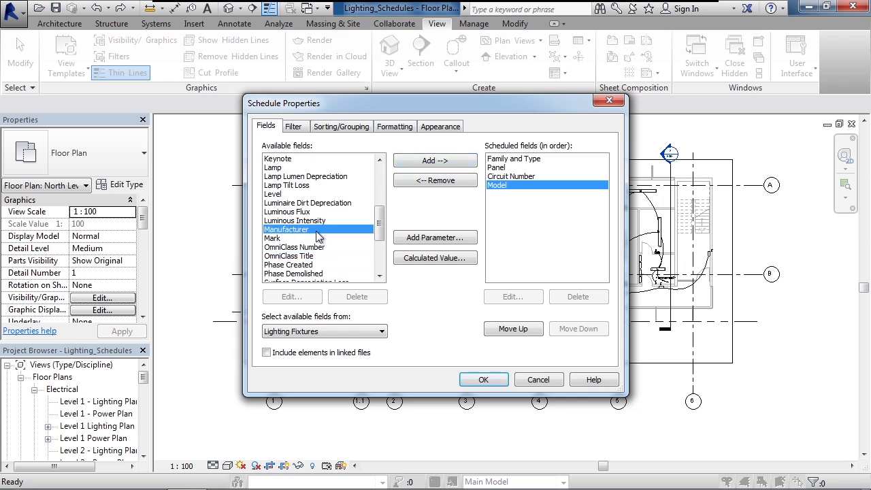
pyautogui.click(432, 165)
pyautogui.moveTo(380, 222); pyautogui.dragTo(380, 195)
pyautogui.doubleClick(349, 175)
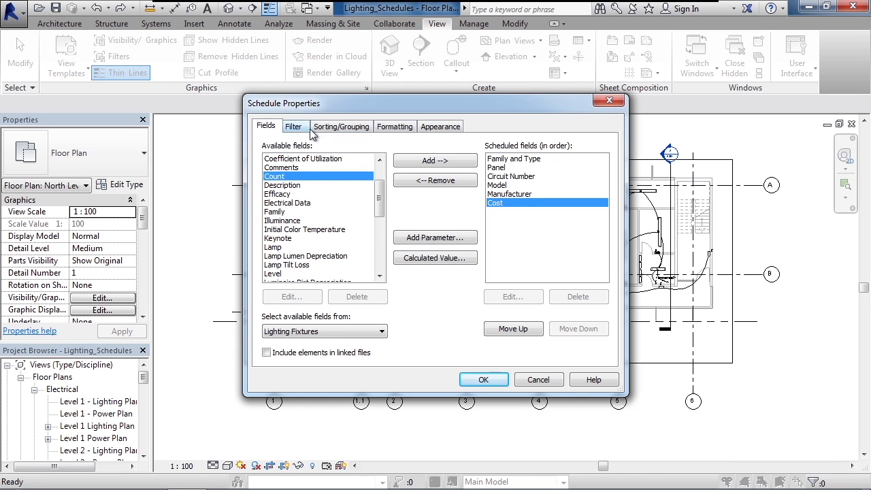
# Add the Level field to the end of the scheduled fields so it is available for sorting
pyautogui.click(300, 127)
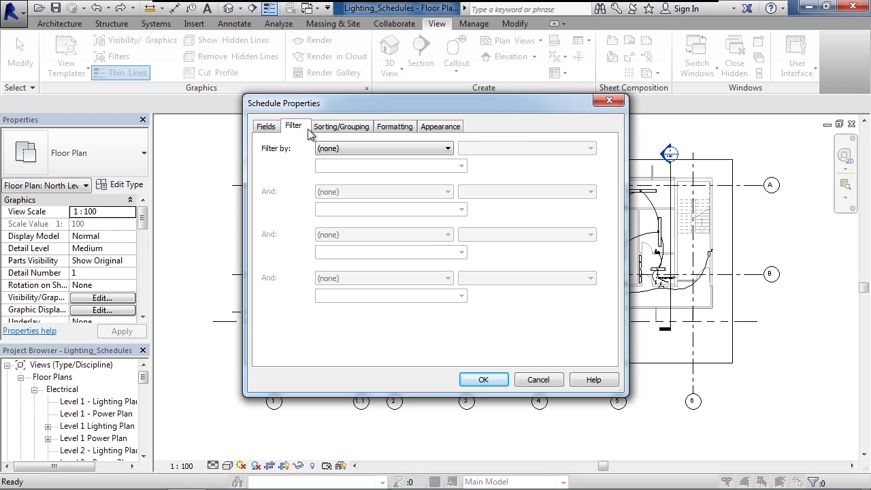
pyautogui.click(332, 131)
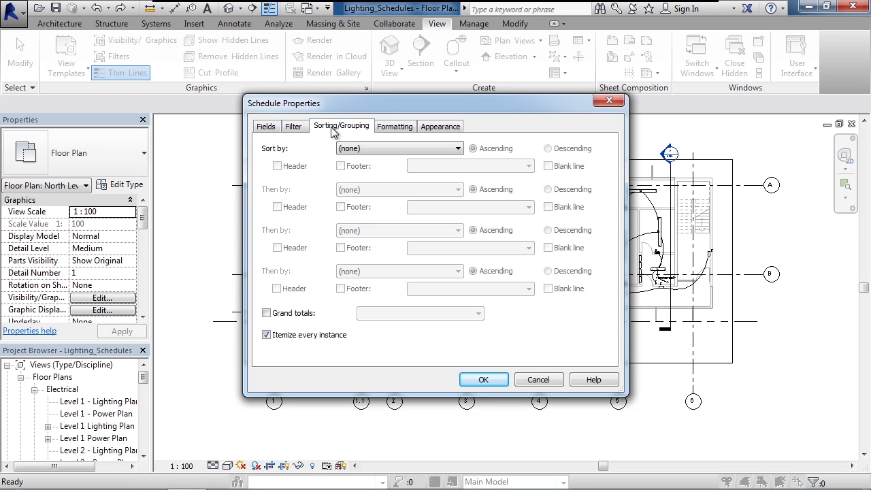
pyautogui.click(397, 150)
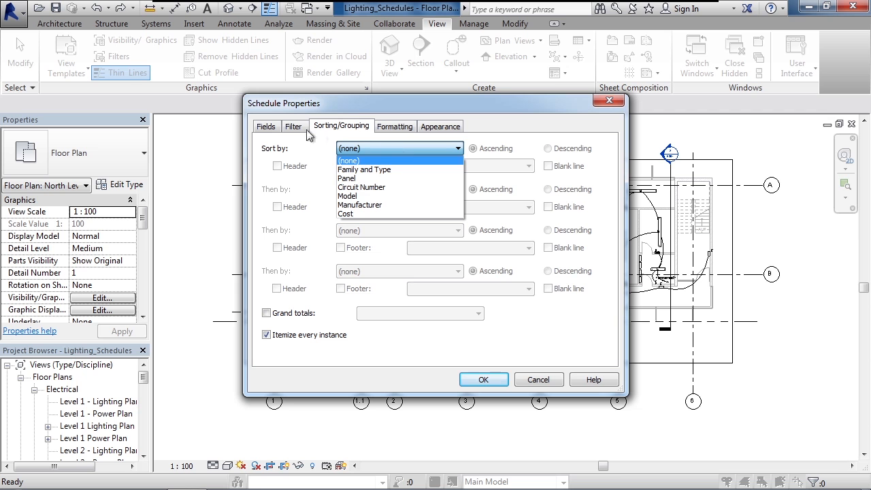
pyautogui.click(266, 128)
pyautogui.click(267, 128)
pyautogui.moveTo(383, 187); pyautogui.dragTo(383, 213)
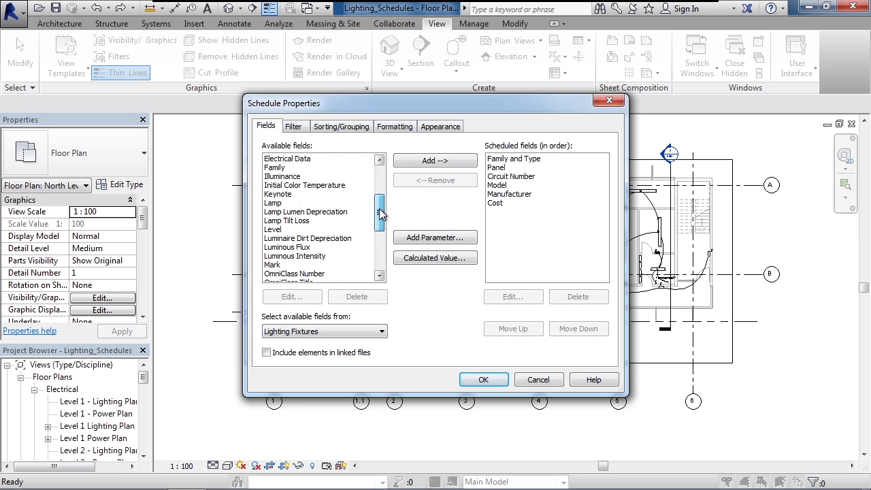
pyautogui.click(280, 230)
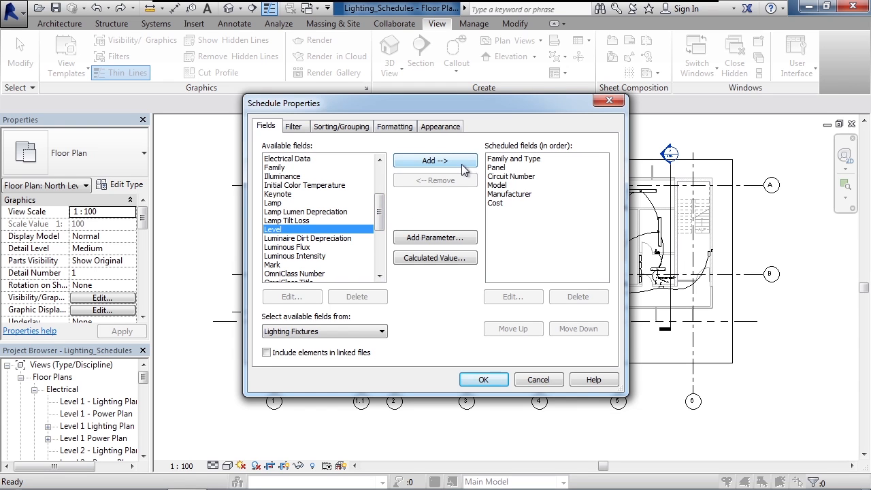
pyautogui.click(462, 164)
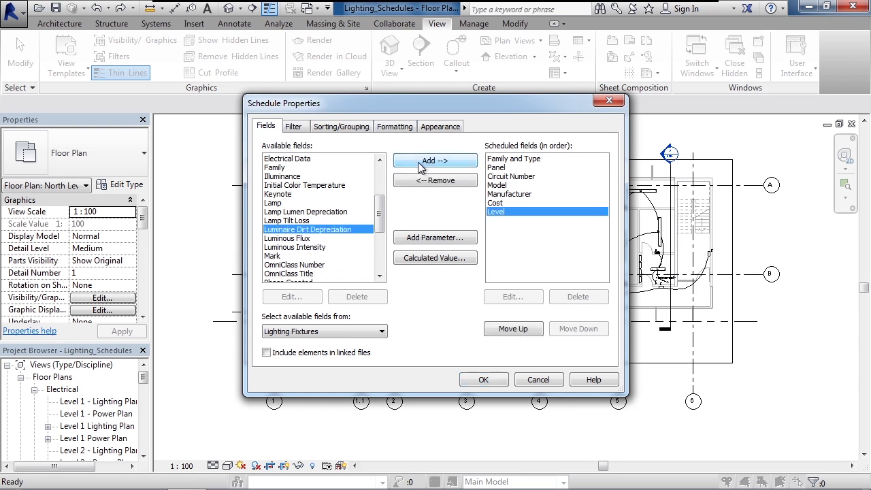
# Sort the schedule by Level in ascending order, with a header and a blank line for each group
pyautogui.click(355, 129)
pyautogui.click(375, 148)
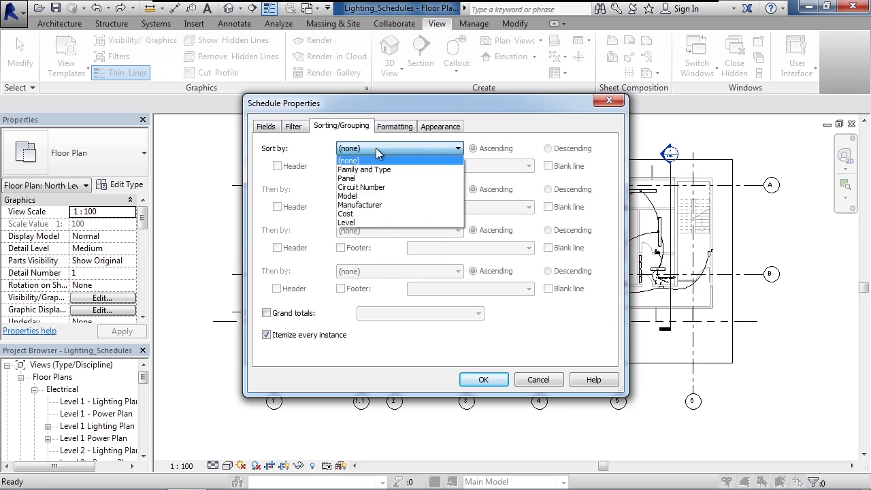
pyautogui.click(369, 221)
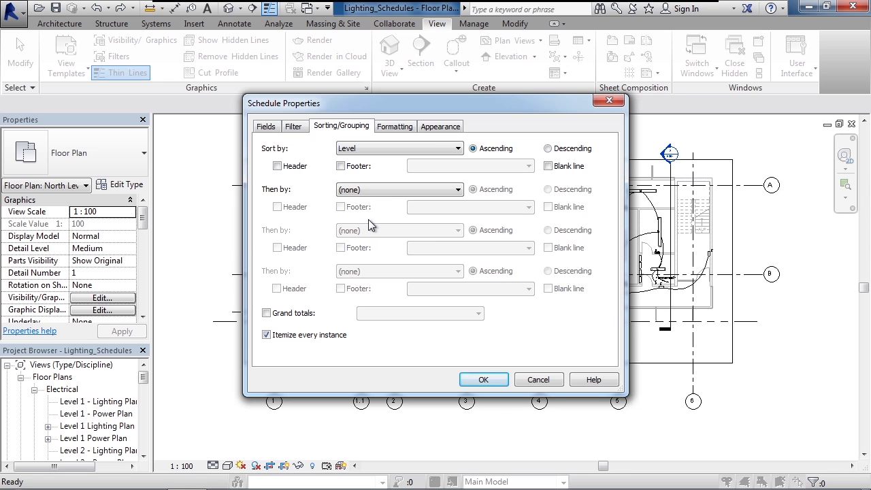
pyautogui.click(278, 167)
pyautogui.click(549, 167)
# Make Level a hidden field, keep the default appearance settings and generate the lighting fixture schedule
pyautogui.click(397, 129)
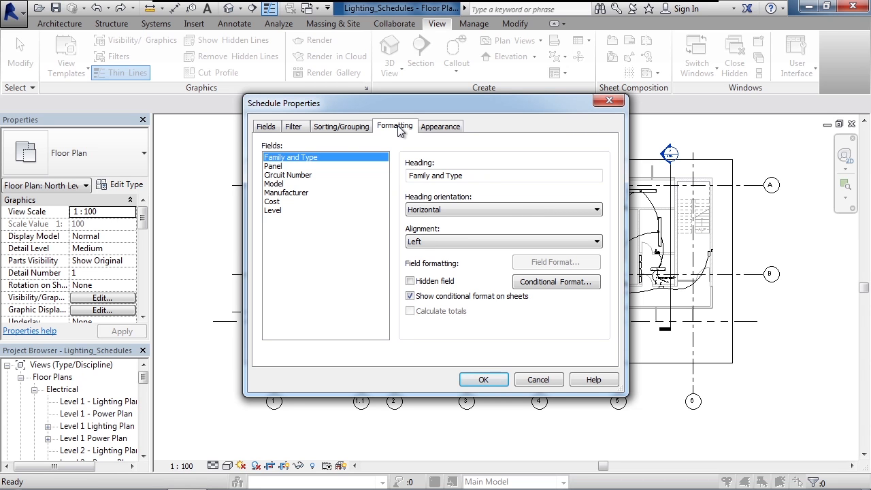
pyautogui.click(275, 211)
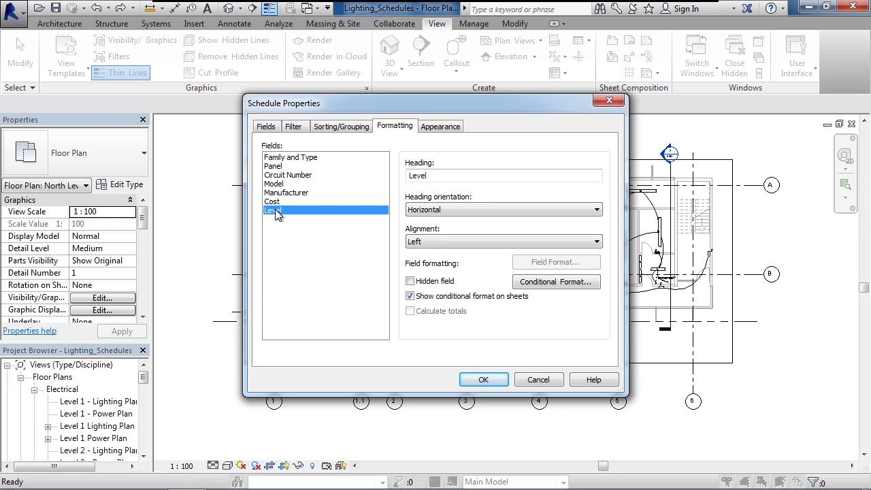
pyautogui.click(411, 282)
pyautogui.click(426, 129)
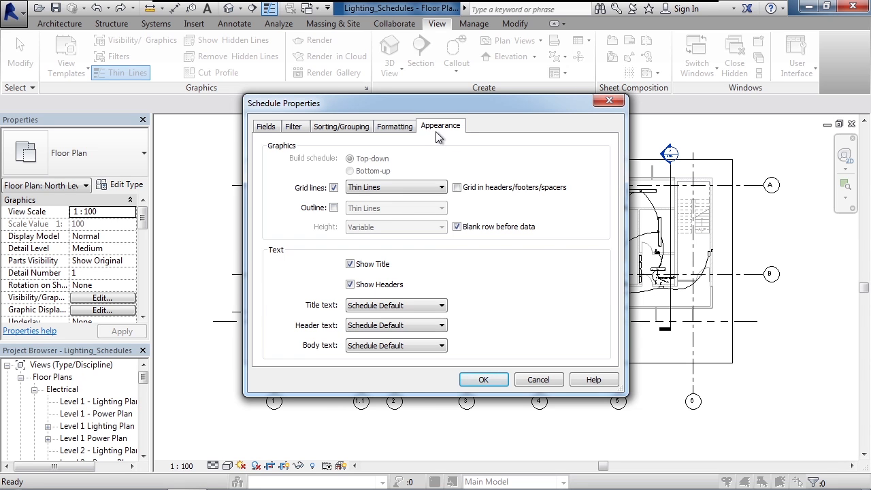
pyautogui.click(485, 380)
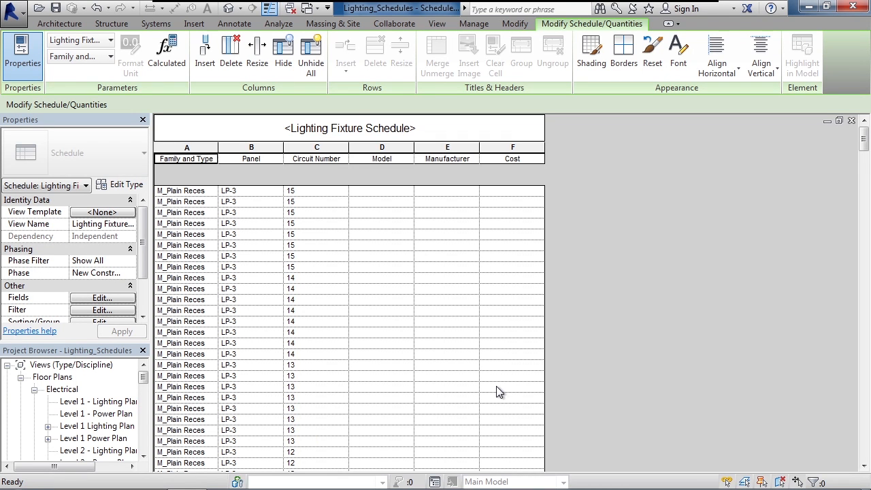
# Review the schedule's groups by level and widen the Family and Type column to fit the full fixture names
pyautogui.scroll(-8, 497, 392)
pyautogui.scroll(-10, 487, 383)
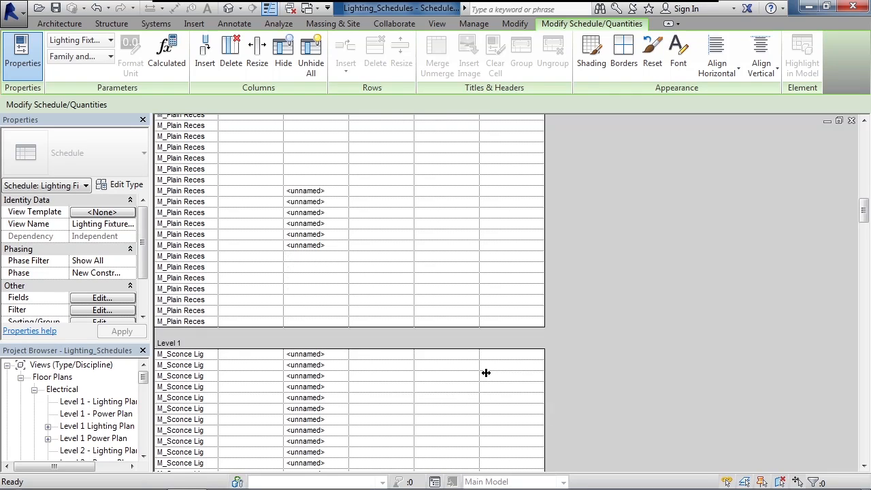
pyautogui.scroll(-4, 486, 373)
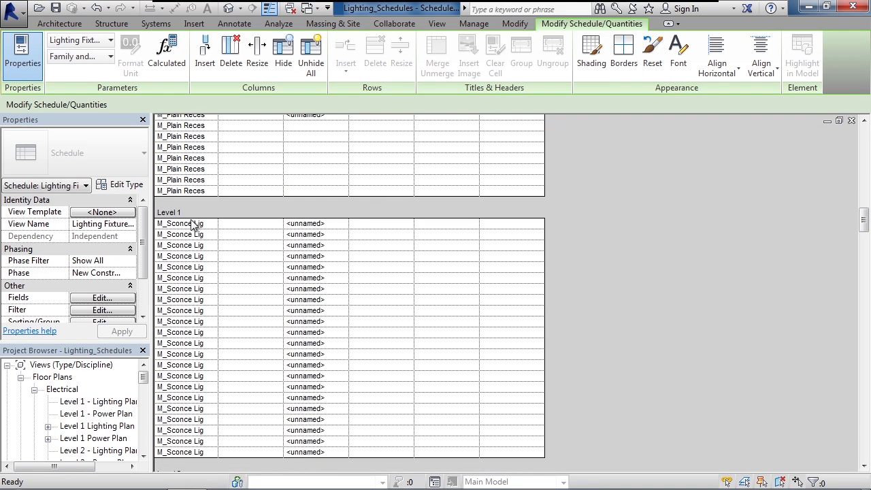
pyautogui.scroll(-12, 193, 224)
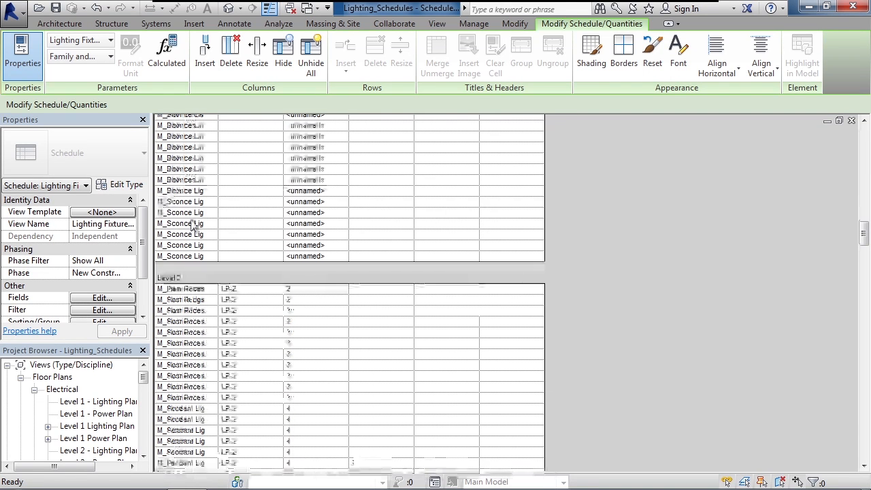
pyautogui.scroll(6, 194, 226)
pyautogui.scroll(10, 193, 225)
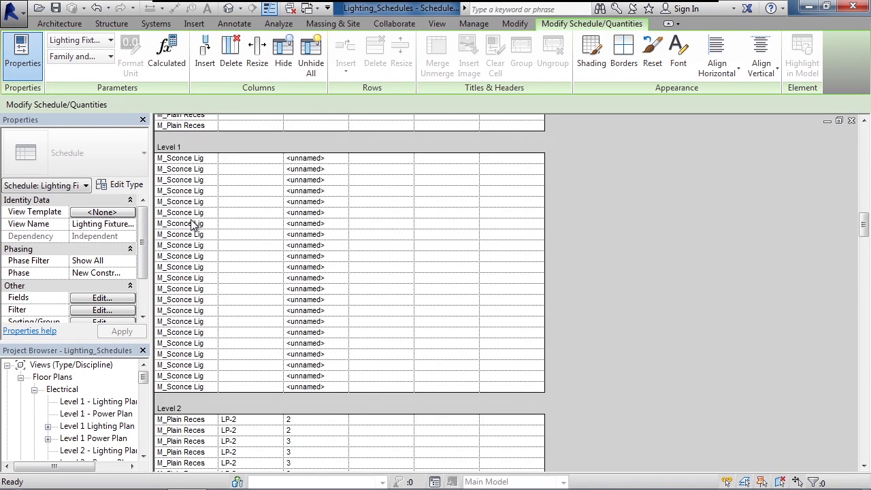
pyautogui.scroll(15, 192, 225)
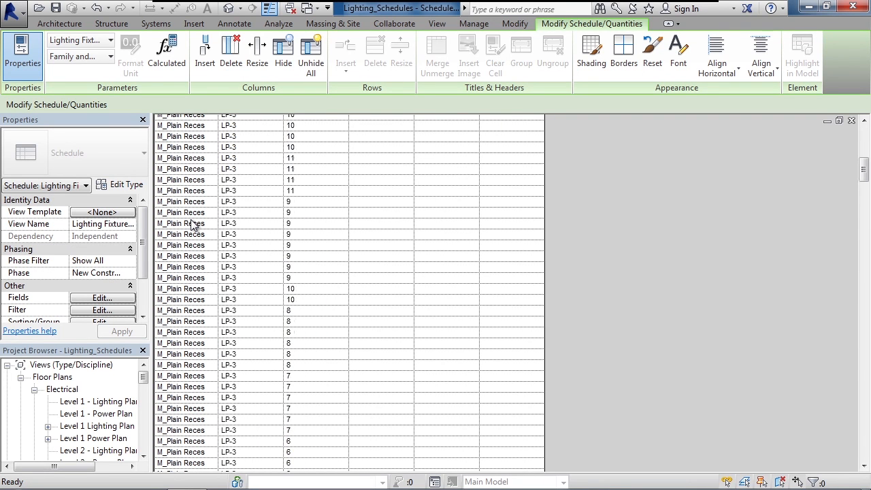
pyautogui.moveTo(219, 150); pyautogui.dragTo(393, 151)
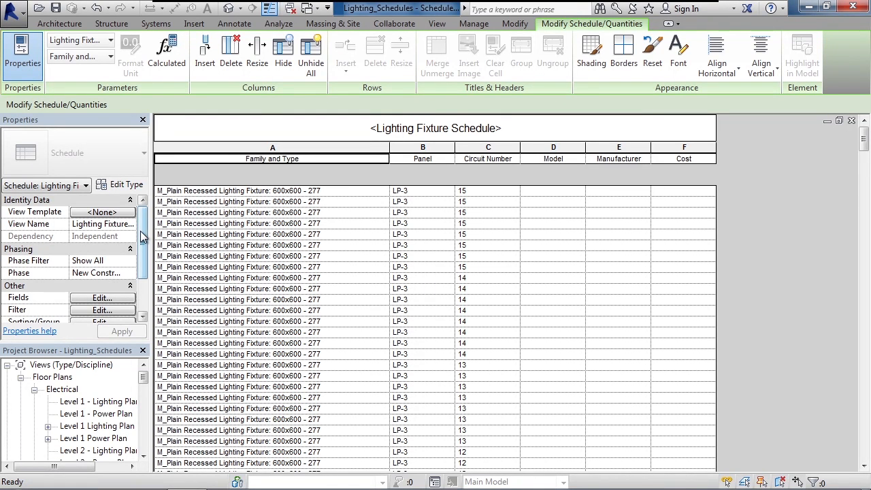
# Review the schedule's field settings through its view properties and close them without making changes
pyautogui.moveTo(143, 236); pyautogui.dragTo(144, 267)
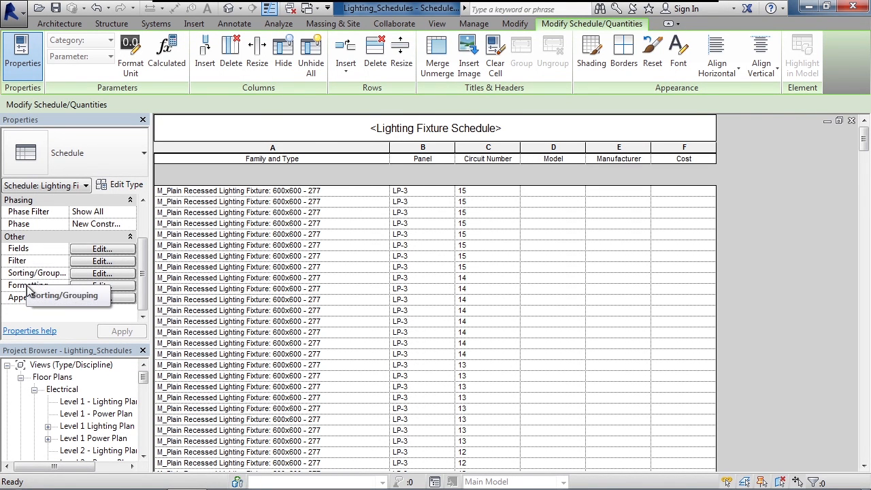
pyautogui.click(103, 251)
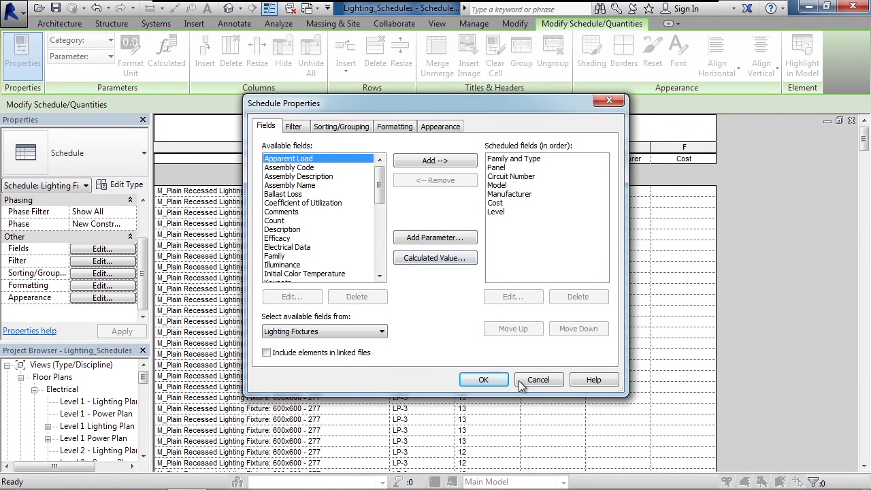
pyautogui.click(498, 385)
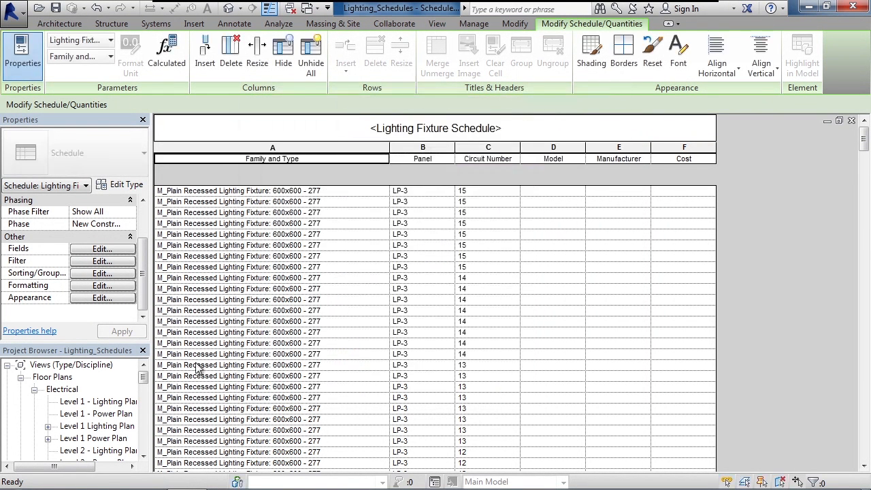
# Locate the Lighting Fixture Schedule under Schedules/Quantities in the Project Browser
pyautogui.moveTo(145, 378); pyautogui.dragTo(148, 423)
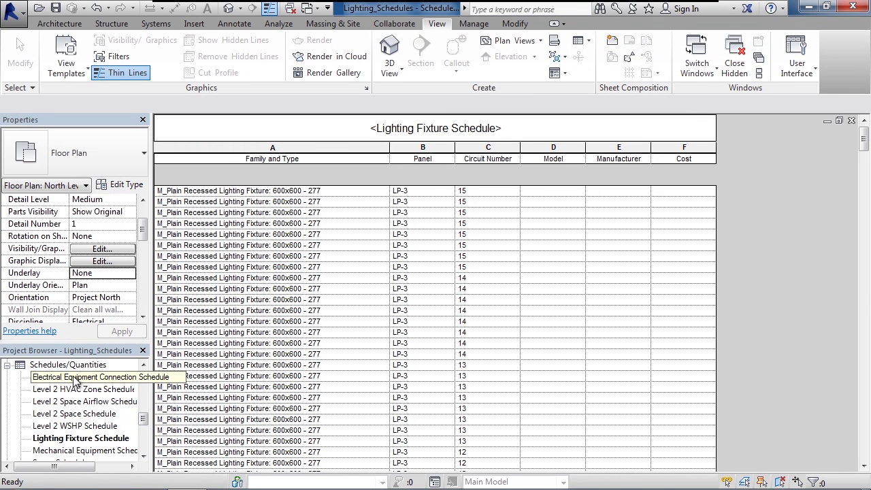